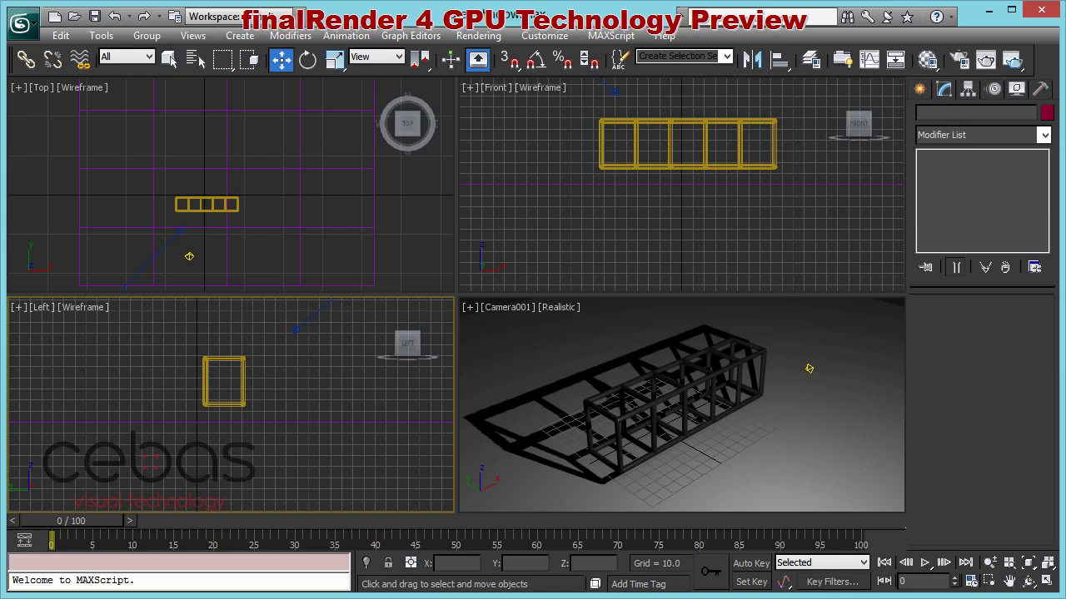
- Pan the Camera001 view so the steel-tube frame sits slightly lower and further right
{"action": "middle_click_drag", "start_coordinate": [808, 368], "coordinate": [849, 375]}
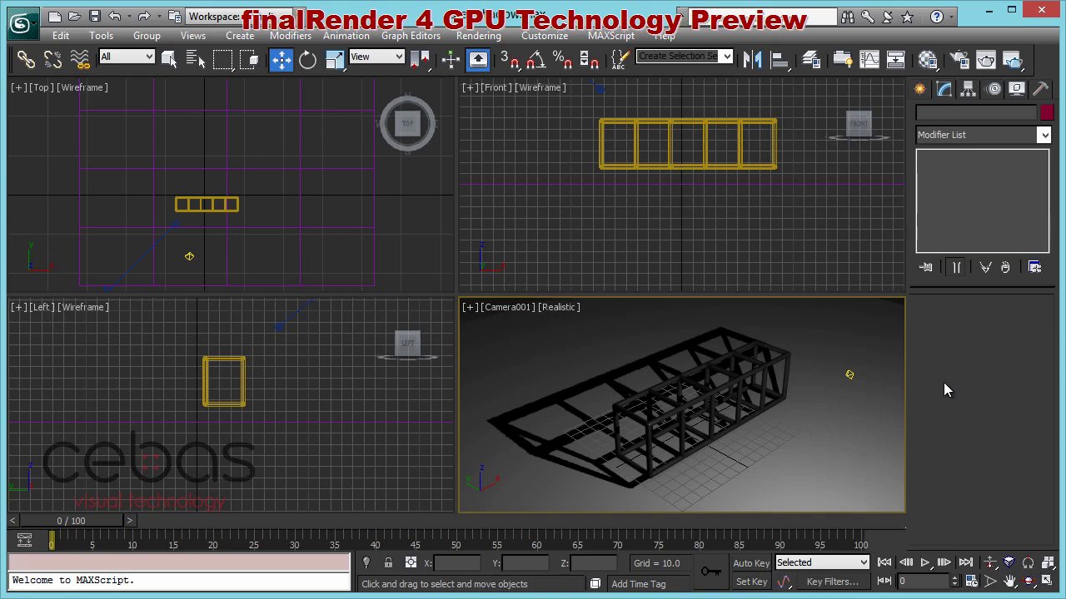
- Launch a finalRender ActiveShade render from Render Setup and move its window up and right
{"action": "left_click", "coordinate": [958, 59]}
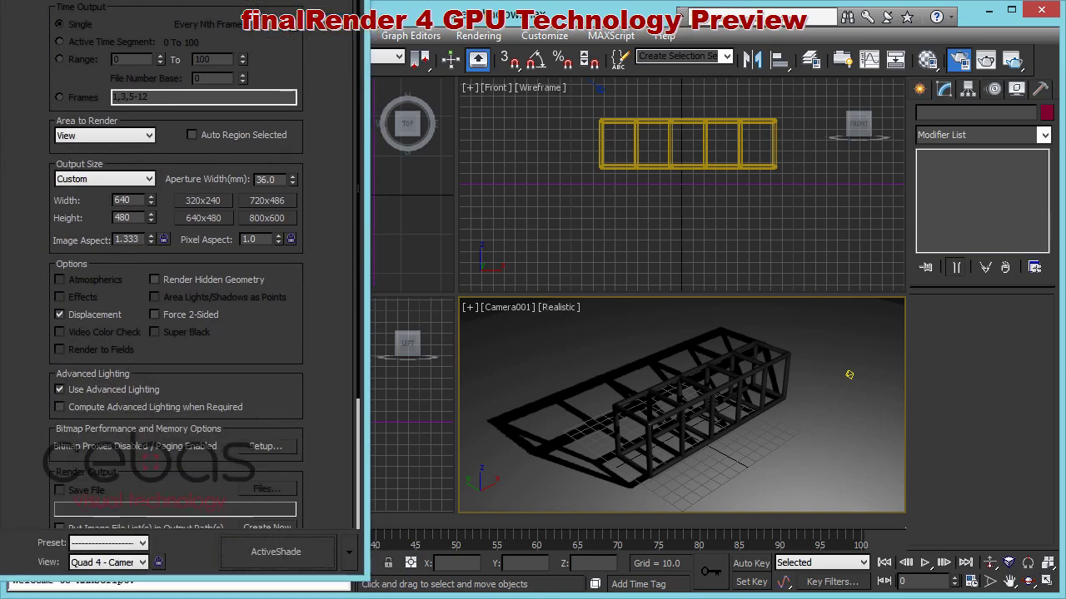
{"action": "left_click", "coordinate": [283, 556]}
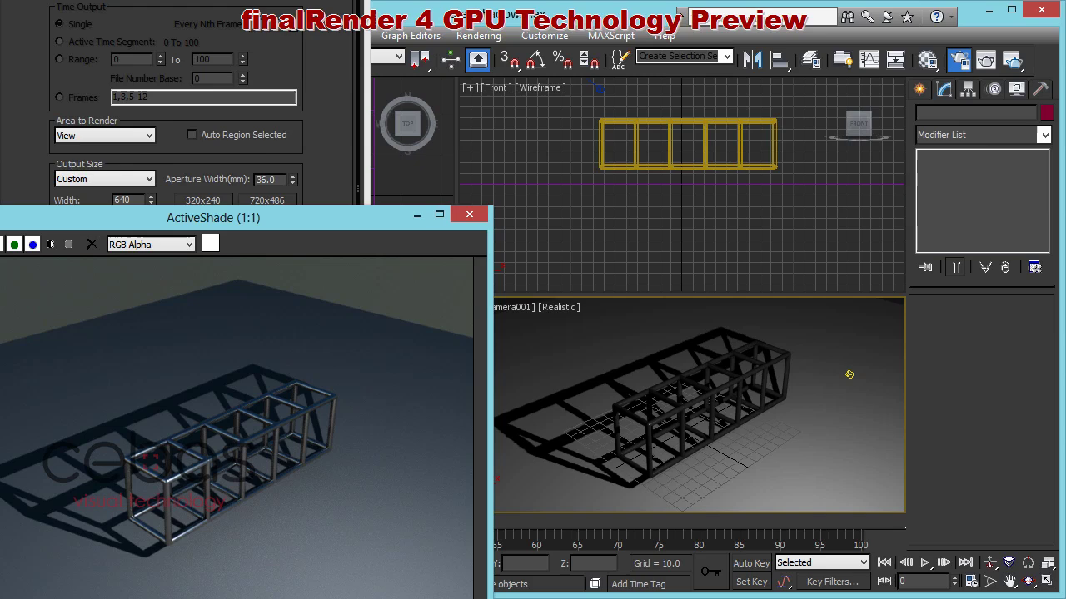
{"action": "key", "text": "F10"}
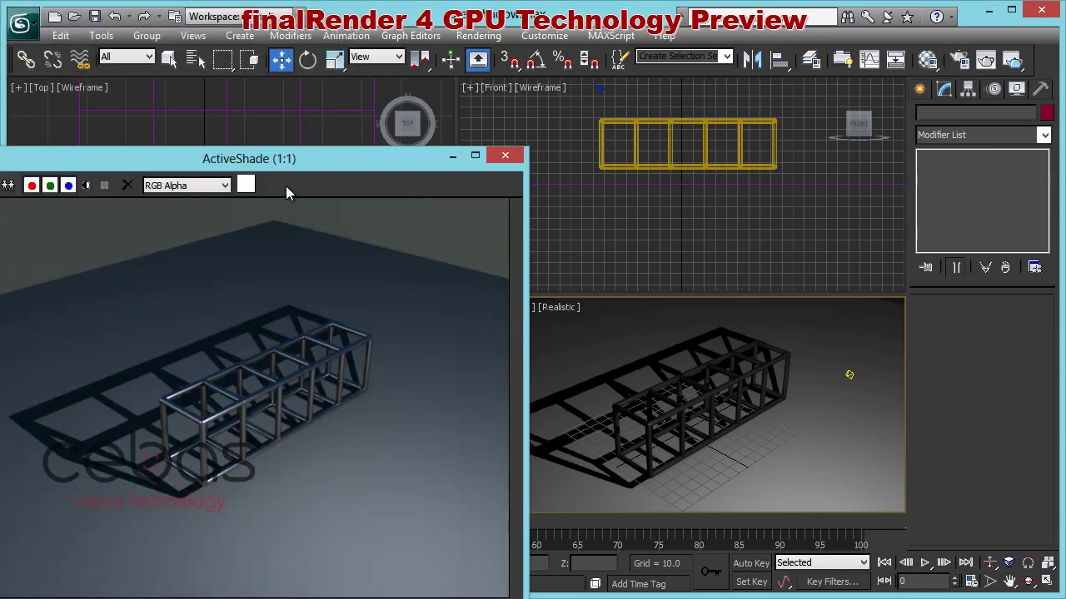
{"action": "left_click_drag", "start_coordinate": [298, 154], "coordinate": [318, 114]}
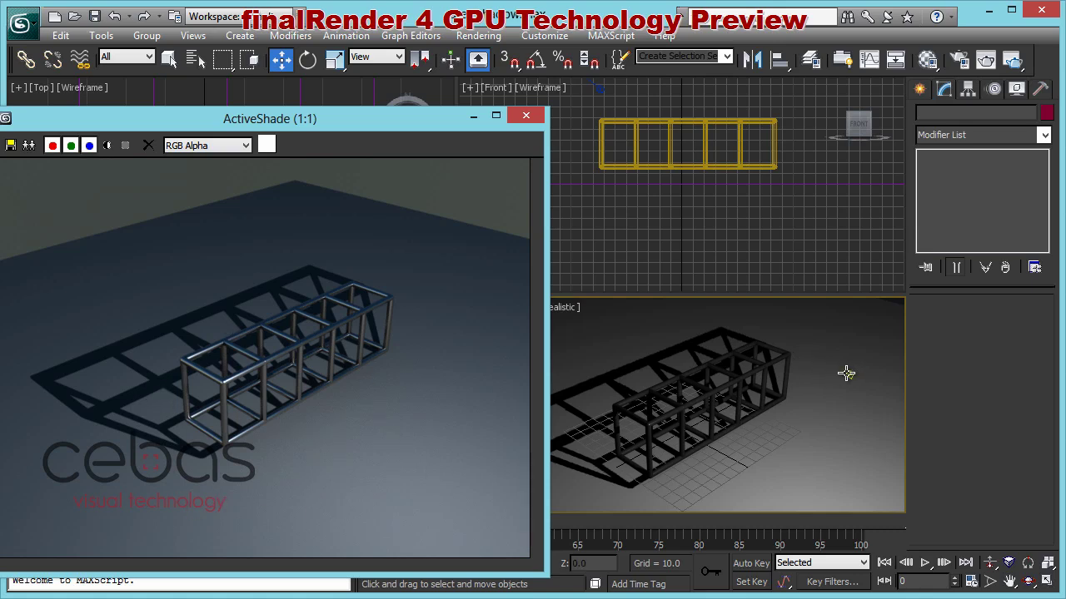
- Select Omni001 and switch its shadows from fR-Raytraced Shadows to fR-Area Shadows
{"action": "left_click", "coordinate": [849, 374]}
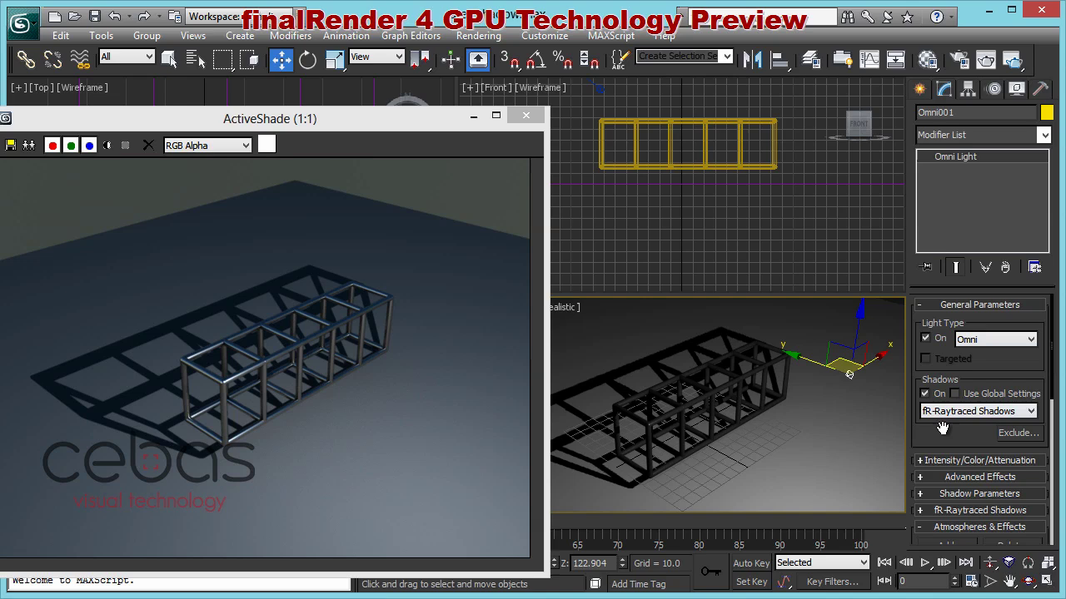
{"action": "left_click_drag", "start_coordinate": [950, 421], "coordinate": [989, 359]}
{"action": "left_click", "coordinate": [1030, 348]}
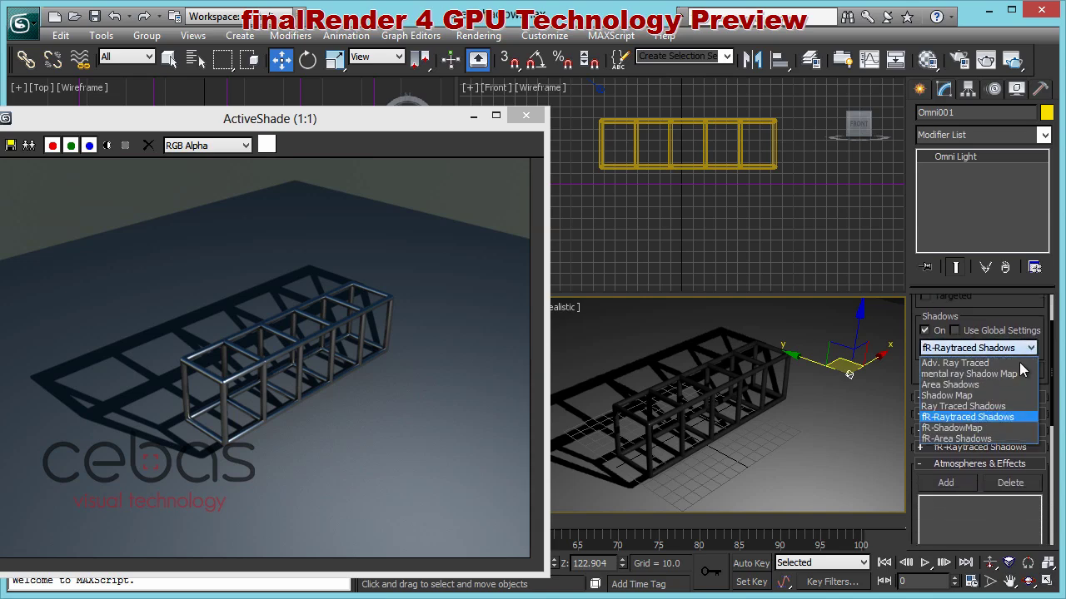
{"action": "left_click", "coordinate": [978, 439]}
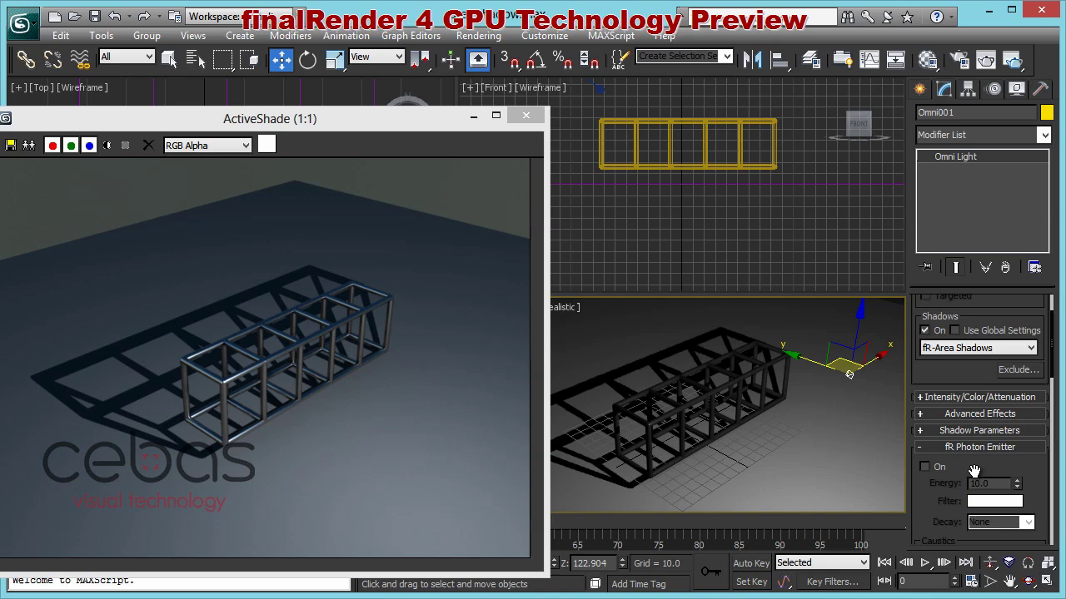
- Collapse the fR Photon Emitter rollout and enable Show in Viewports for the area shadows
{"action": "left_click", "coordinate": [975, 449]}
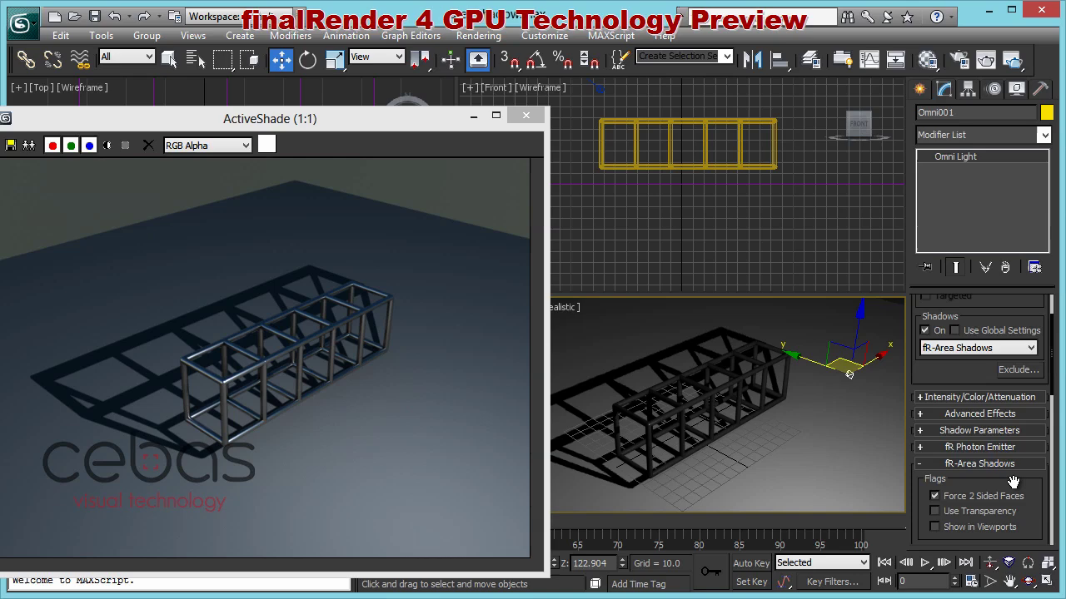
{"action": "left_click", "coordinate": [937, 526]}
{"action": "left_click_drag", "start_coordinate": [1041, 513], "coordinate": [1044, 323]}
{"action": "scroll", "coordinate": [947, 433], "scroll_direction": "up", "scroll_amount": 1}
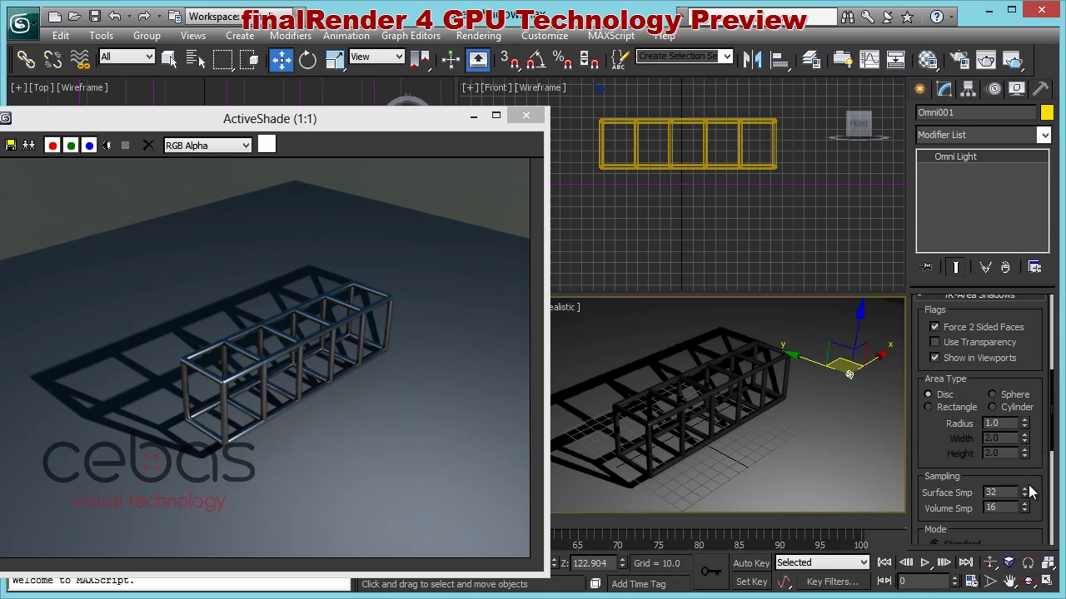
- Raise the area shadow radius from 6.85 to 23.906 and move the ActiveShade window aside
{"action": "left_click_drag", "start_coordinate": [1025, 425], "coordinate": [1059, 150]}
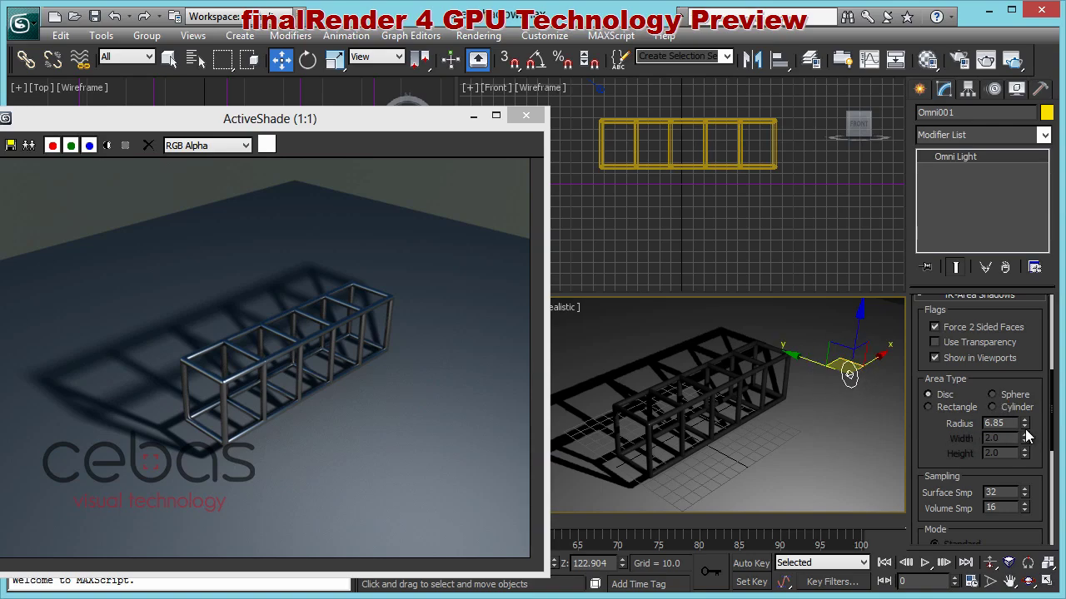
{"action": "left_click_drag", "start_coordinate": [1024, 426], "coordinate": [1030, 366]}
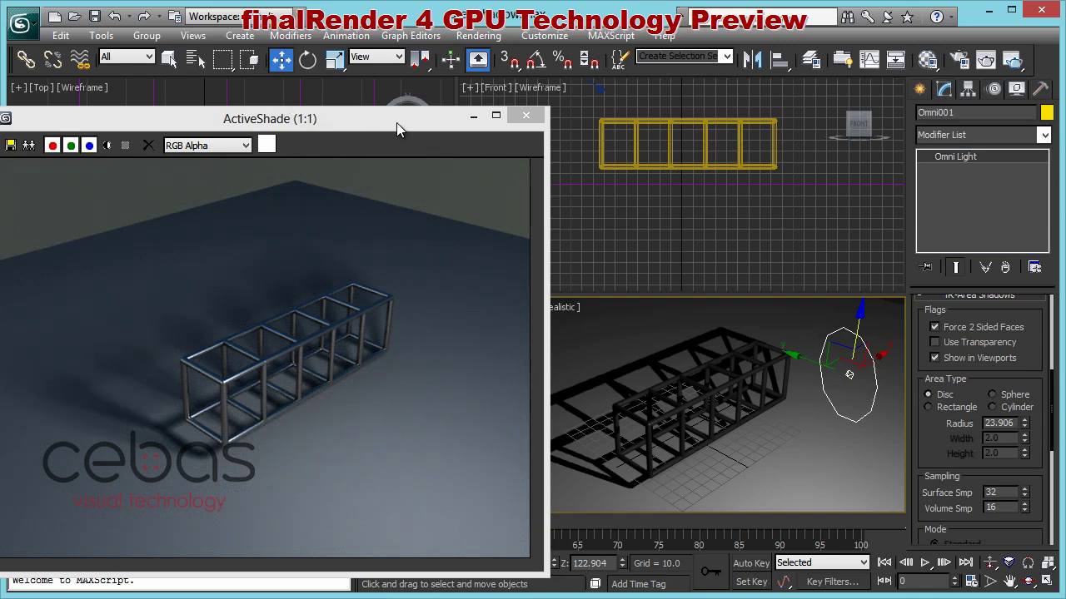
{"action": "left_click_drag", "start_coordinate": [396, 122], "coordinate": [0, 237]}
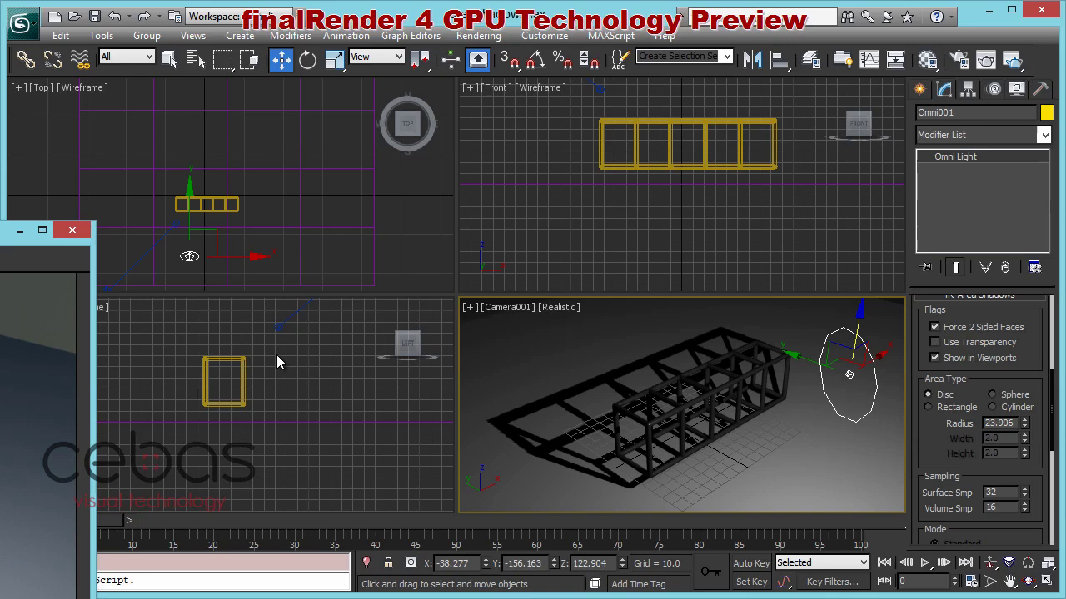
- Zoom the Left view onto the light and lower the area shadow radius to 12.431
{"action": "scroll", "coordinate": [200, 433], "scroll_direction": "down", "scroll_amount": 5}
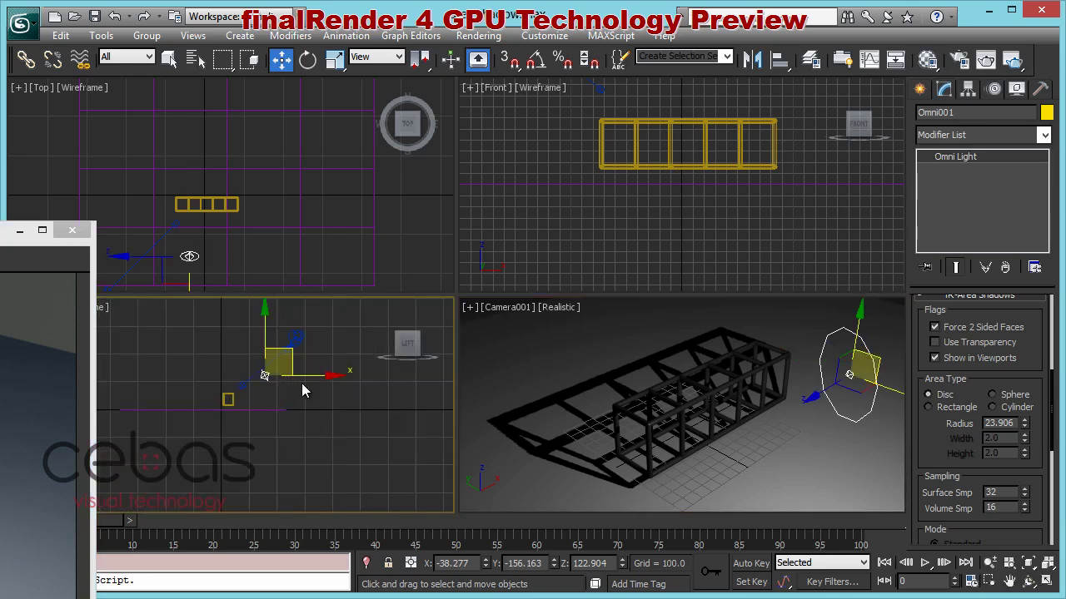
{"action": "scroll", "coordinate": [303, 383], "scroll_direction": "up", "scroll_amount": 5}
{"action": "middle_click_drag", "start_coordinate": [340, 369], "coordinate": [321, 450]}
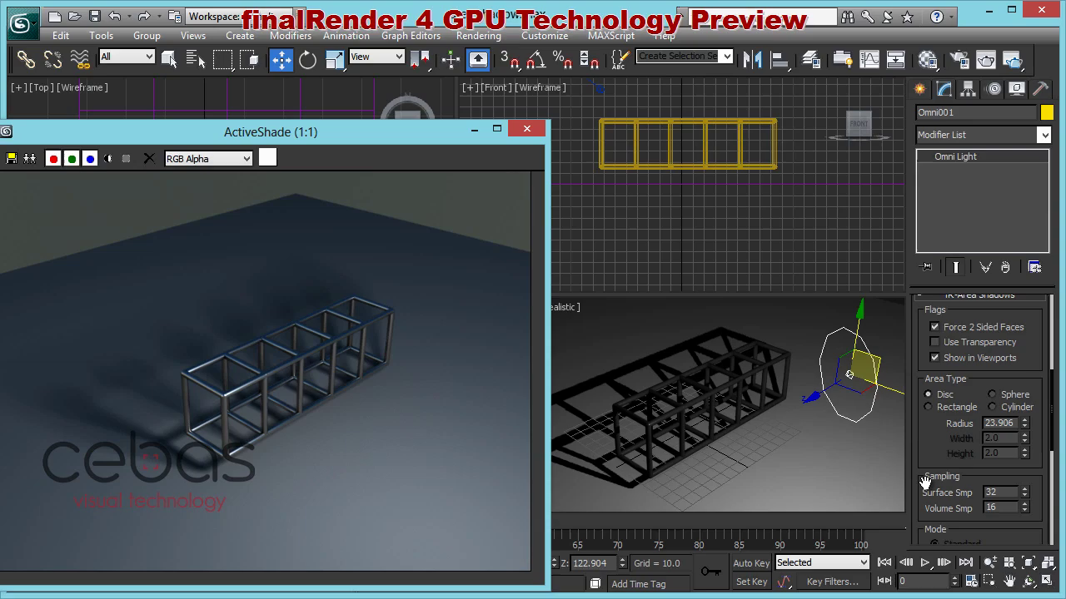
{"action": "left_click_drag", "start_coordinate": [1024, 425], "coordinate": [1029, 463]}
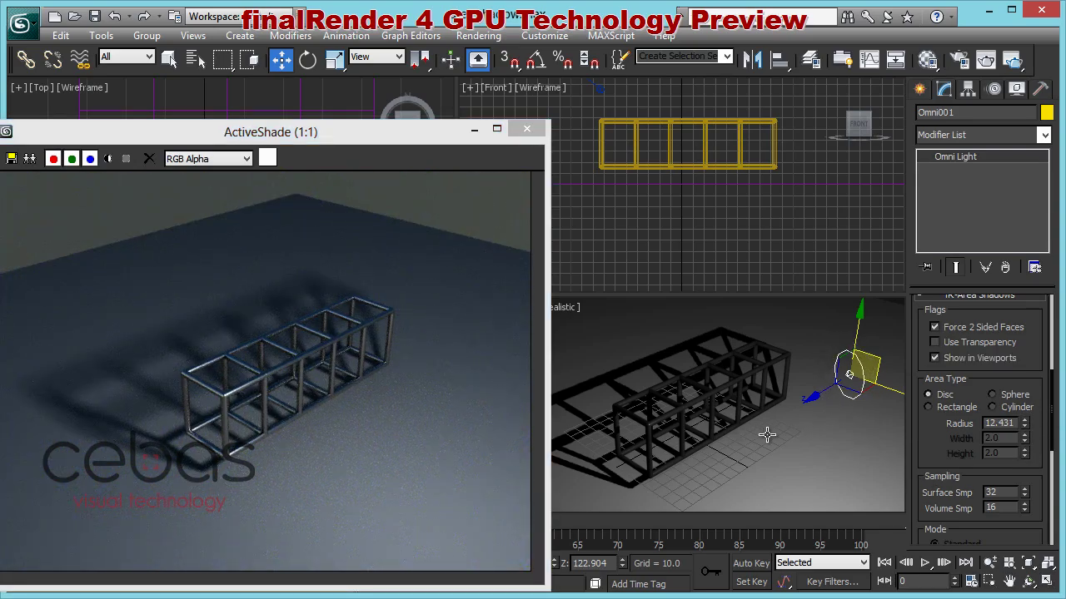
- Orbit the camera view in close around the tube frame to see the light
{"action": "middle_click_drag", "start_coordinate": [769, 436], "coordinate": [746, 439], "text": "alt"}
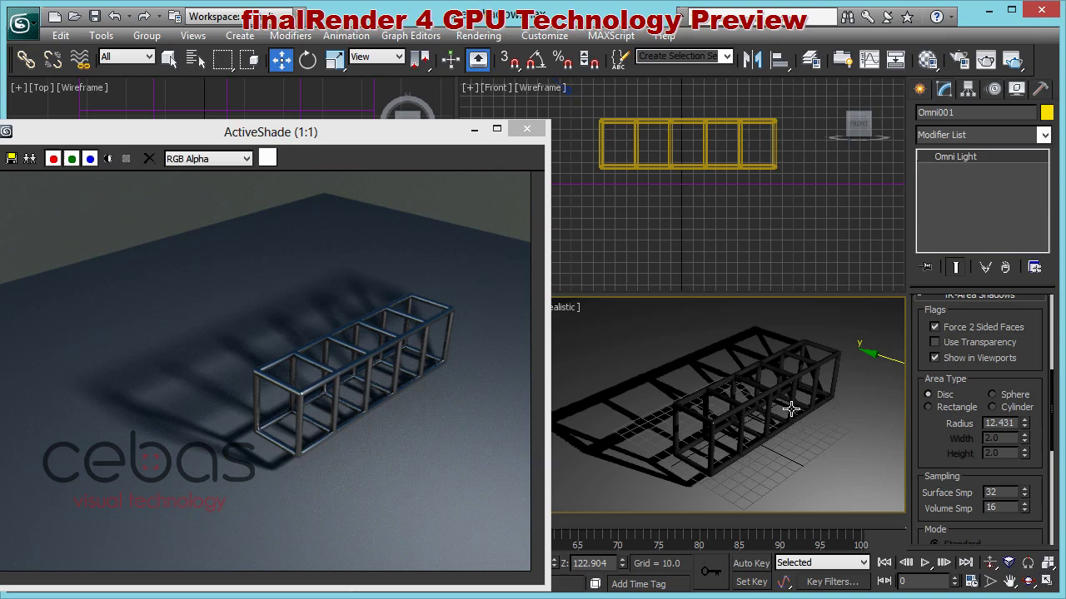
{"action": "middle_click_drag", "start_coordinate": [791, 409], "coordinate": [716, 409], "text": "alt"}
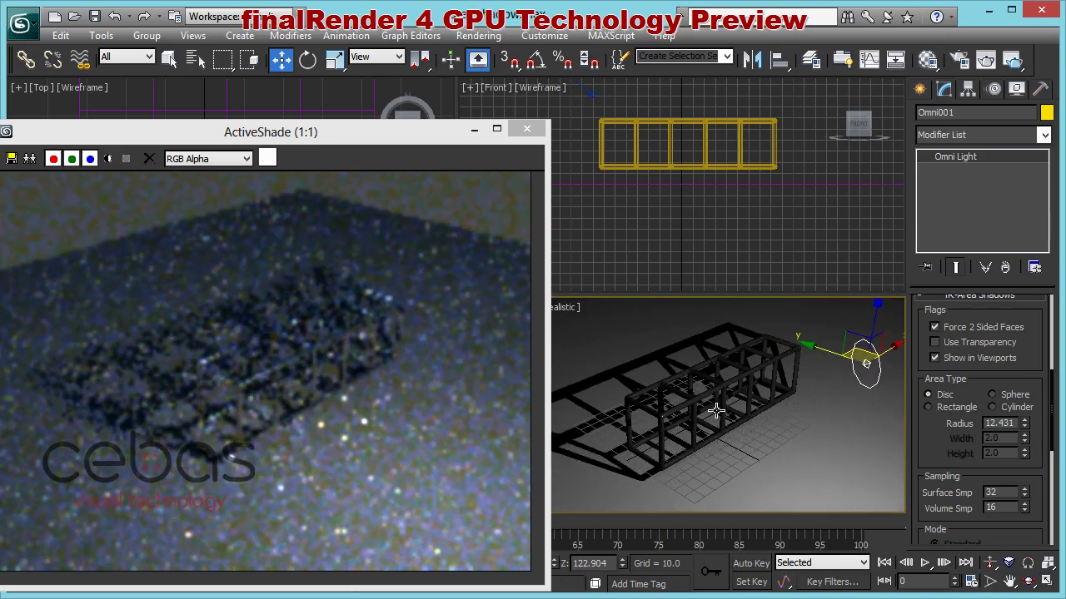
{"action": "left_click", "coordinate": [989, 563]}
{"action": "left_click_drag", "start_coordinate": [637, 420], "coordinate": [729, 424]}
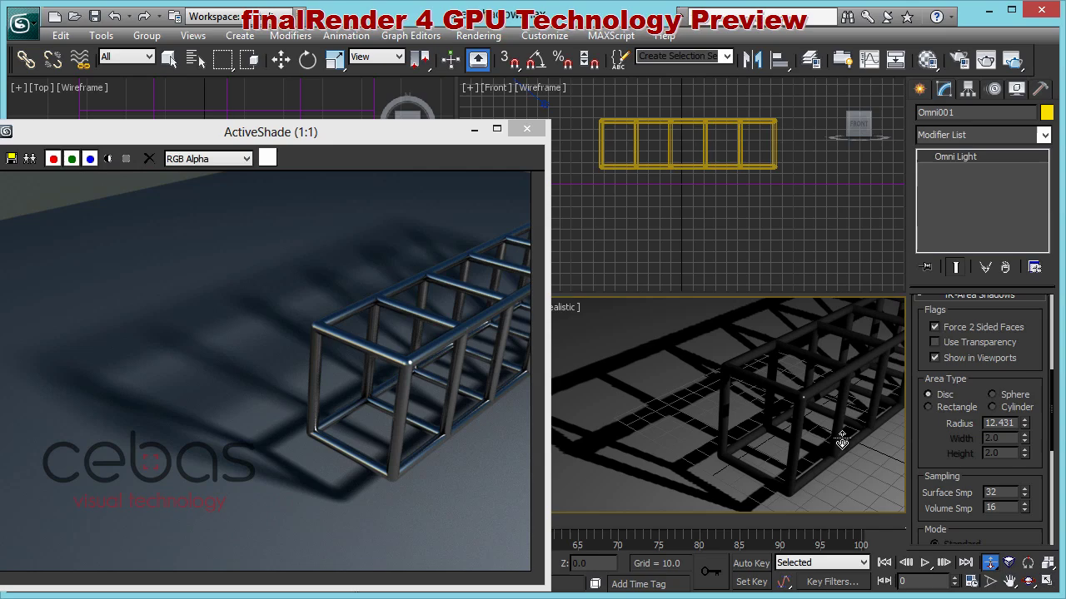
{"action": "left_click_drag", "start_coordinate": [790, 373], "coordinate": [785, 439]}
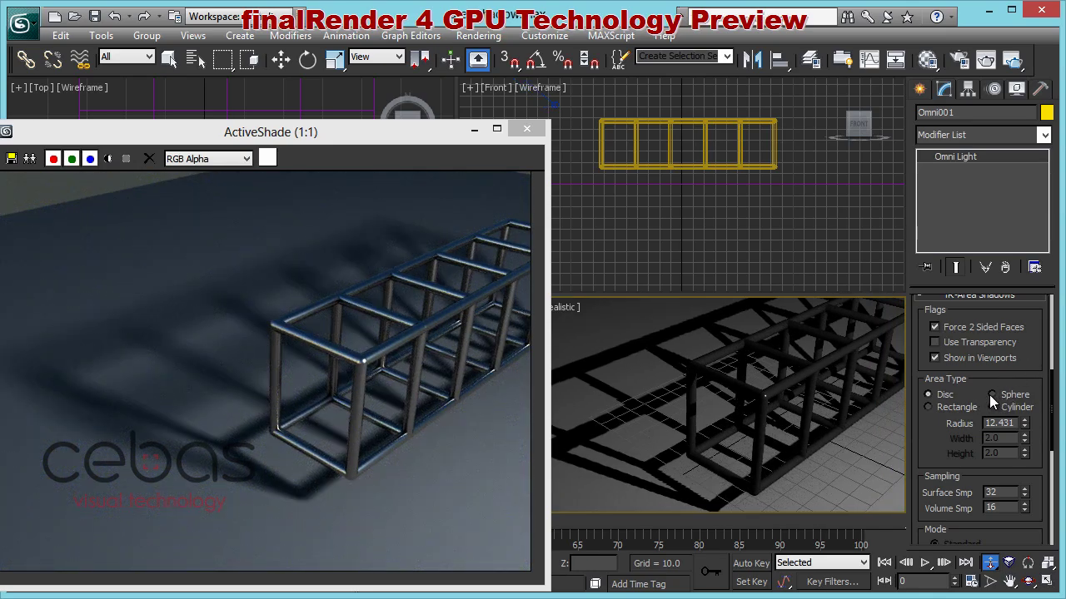
- Try Sphere area shadows at larger and smaller radii, then settle on a 2.0 × 2.0 Rectangle
{"action": "left_click_drag", "start_coordinate": [837, 334], "coordinate": [836, 433]}
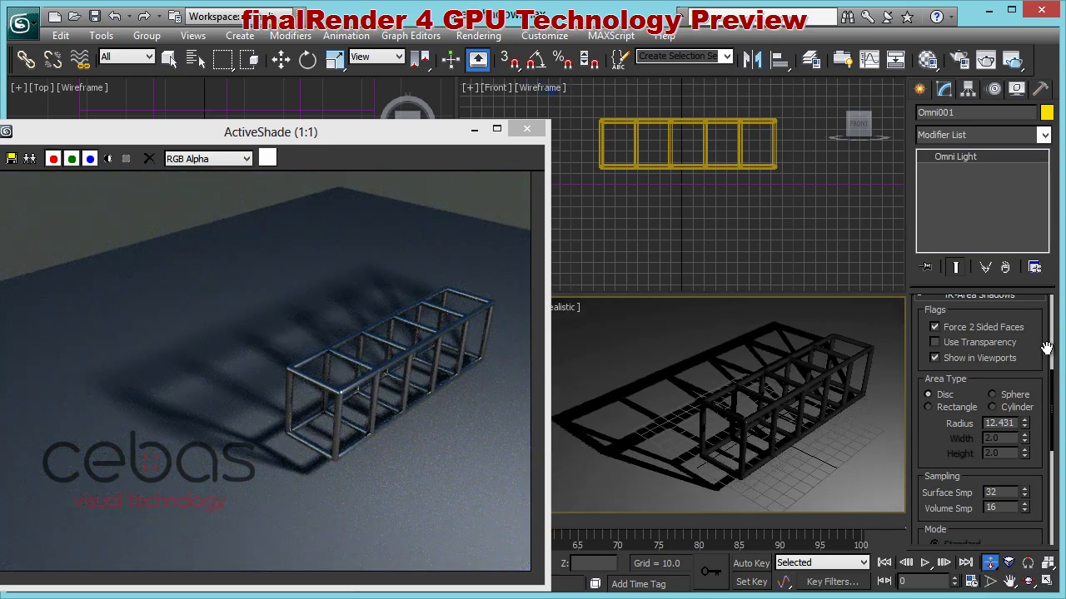
{"action": "left_click", "coordinate": [992, 394]}
{"action": "middle_click_drag", "start_coordinate": [823, 421], "coordinate": [685, 429]}
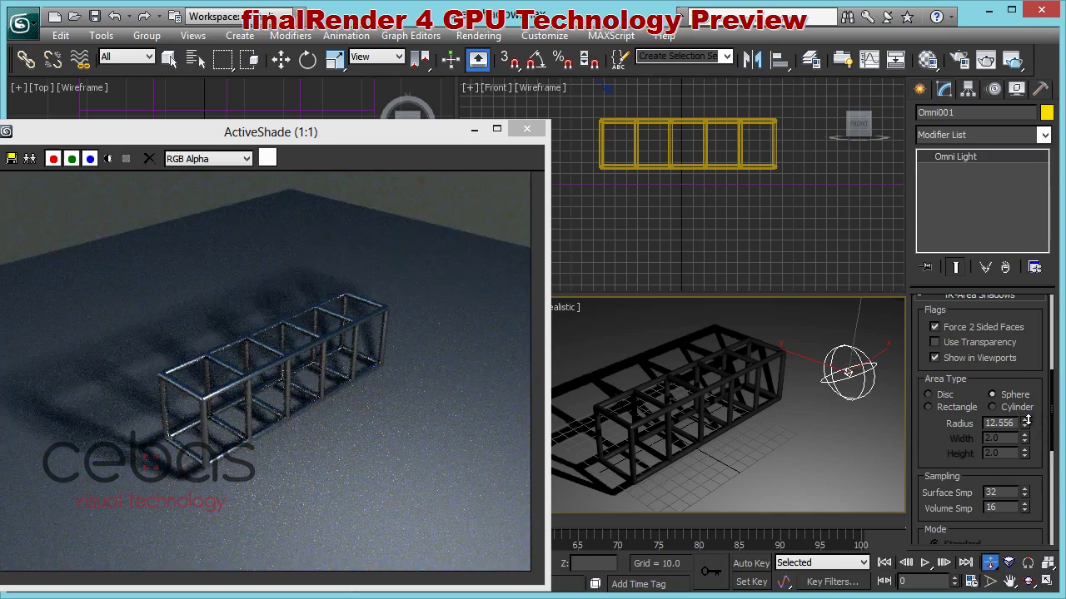
{"action": "left_click_drag", "start_coordinate": [1025, 423], "coordinate": [1046, 341]}
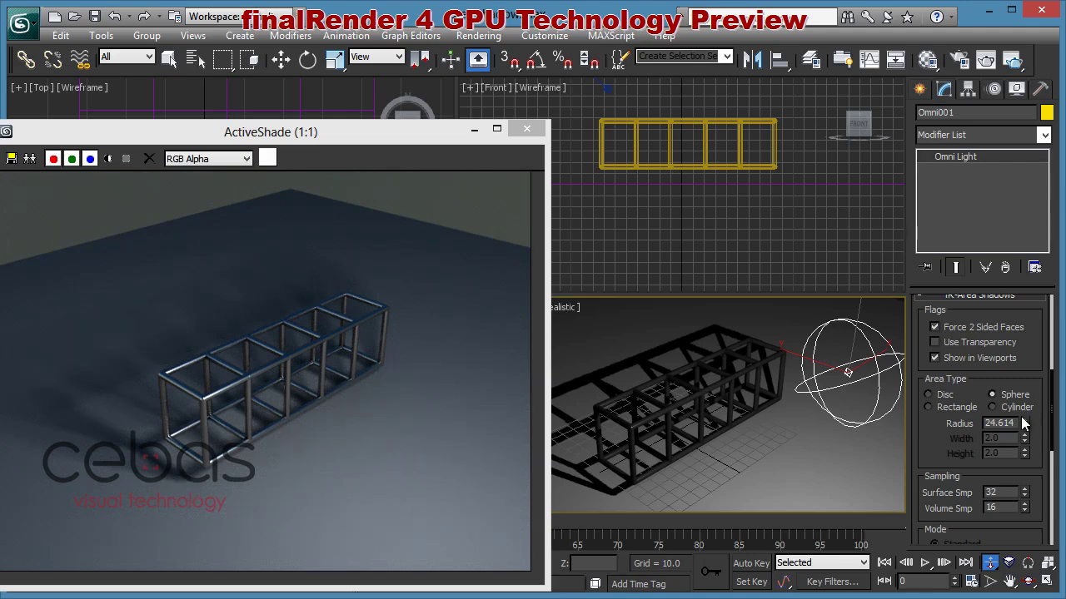
{"action": "left_click_drag", "start_coordinate": [1026, 427], "coordinate": [1015, 491]}
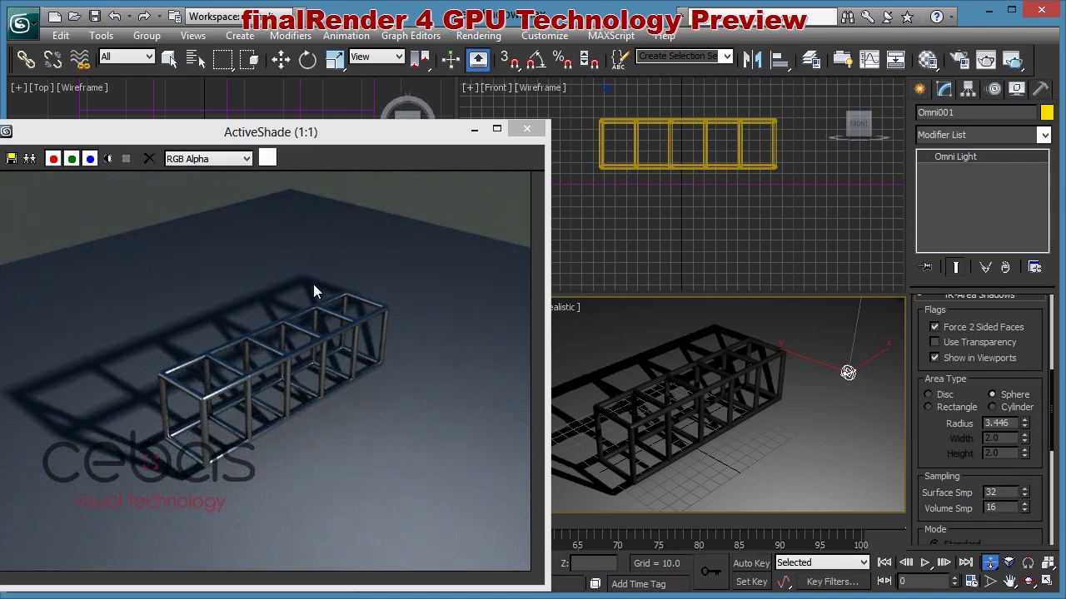
{"action": "left_click", "coordinate": [931, 408]}
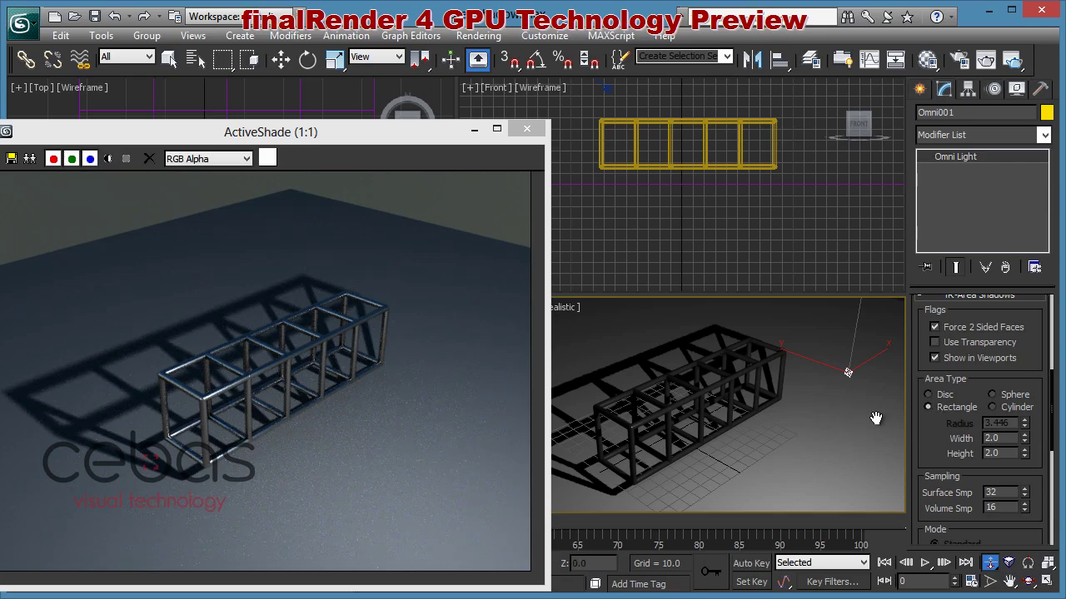
- Set the area-shadow rectangle to 30.7 wide and 29.98 high for softer shadows
{"action": "left_click_drag", "start_coordinate": [1025, 441], "coordinate": [1024, 435]}
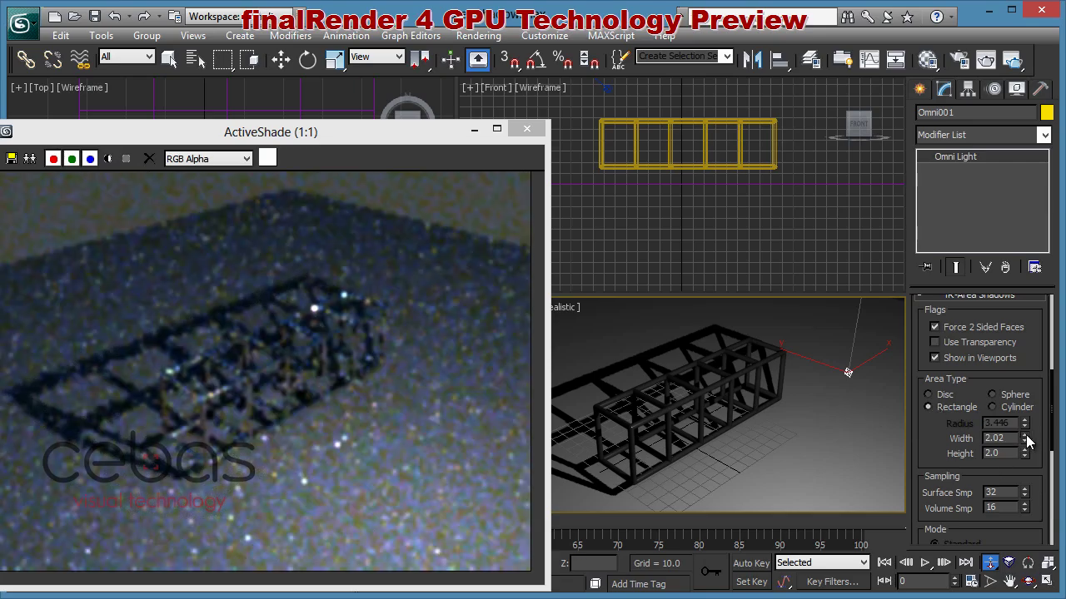
{"action": "left_click_drag", "start_coordinate": [1038, 341], "coordinate": [1039, 241]}
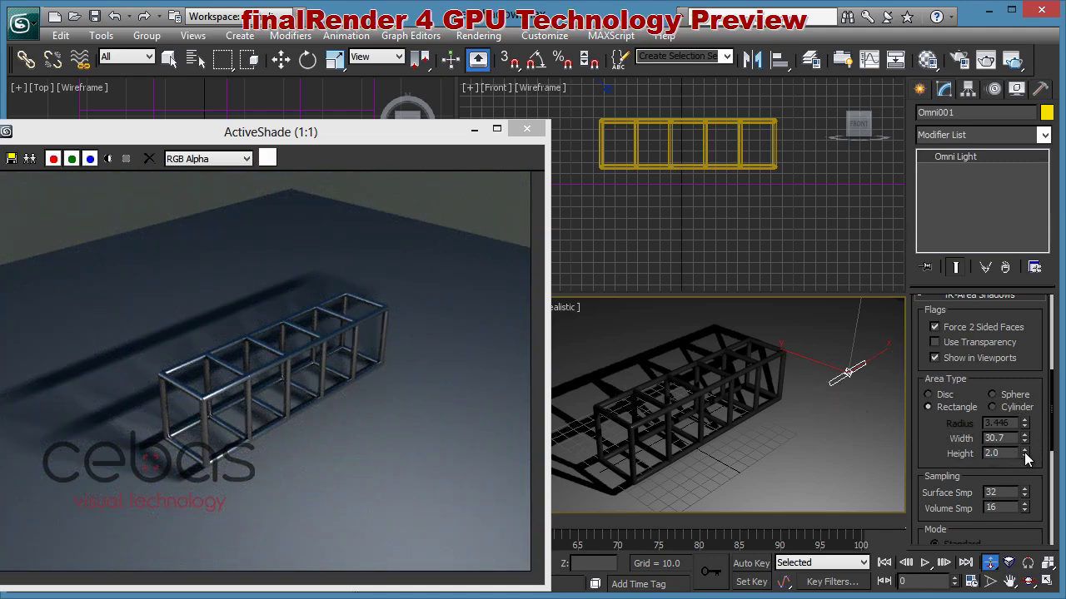
{"action": "left_click_drag", "start_coordinate": [1024, 451], "coordinate": [1024, 275]}
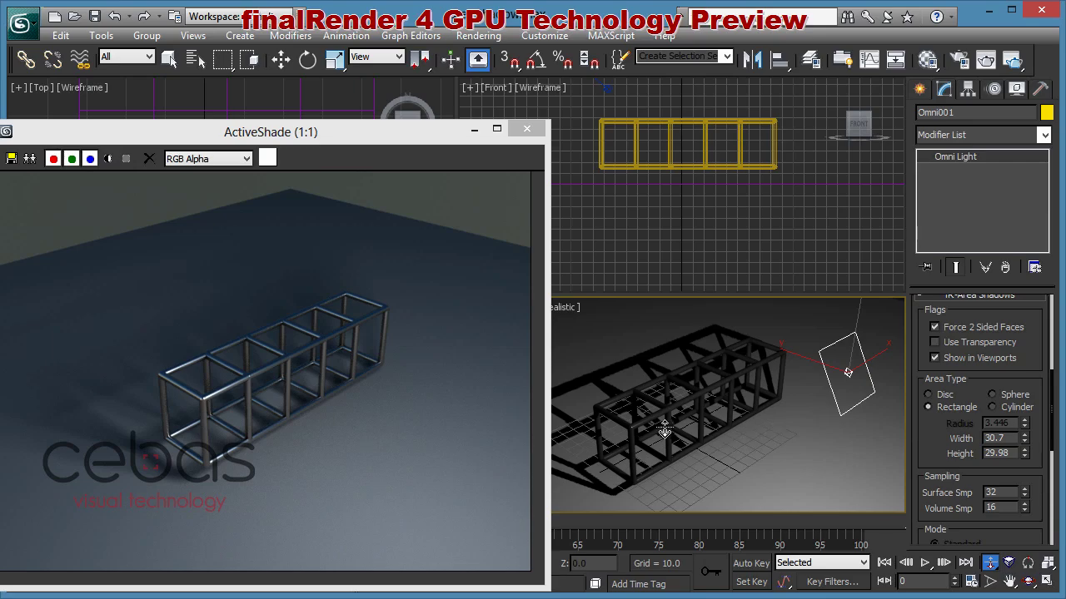
{"action": "middle_click_drag", "start_coordinate": [666, 432], "coordinate": [716, 400], "text": "alt"}
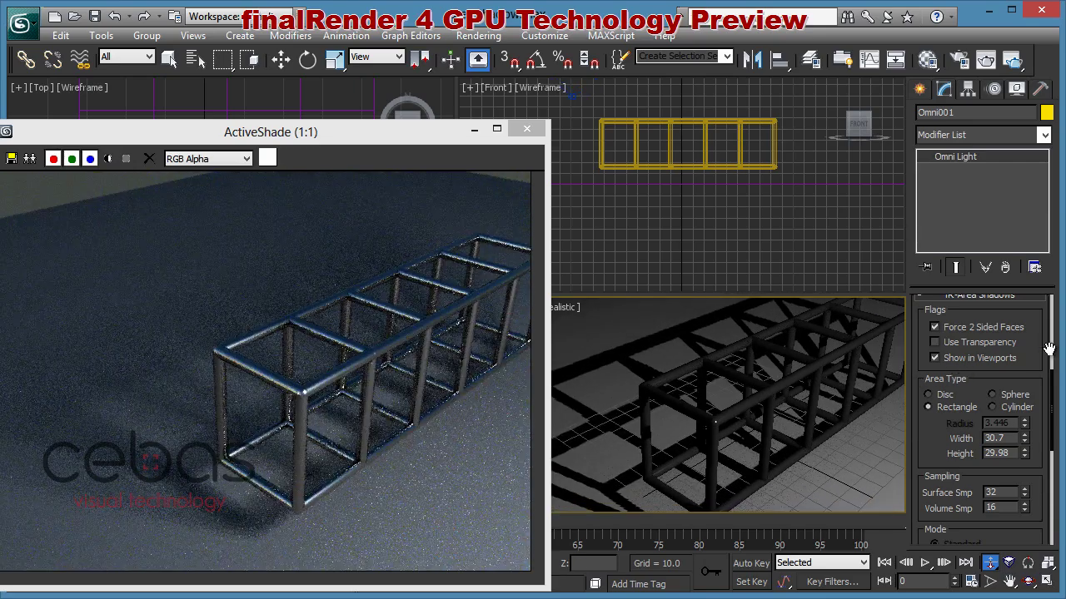
- Zoom and orbit the Perspective view in close around the frame's end
{"action": "scroll", "coordinate": [983, 417], "scroll_direction": "down", "scroll_amount": 4}
{"action": "middle_click_drag", "start_coordinate": [666, 434], "coordinate": [775, 439], "text": "alt"}
{"action": "scroll", "coordinate": [791, 421], "scroll_direction": "up", "scroll_amount": 5}
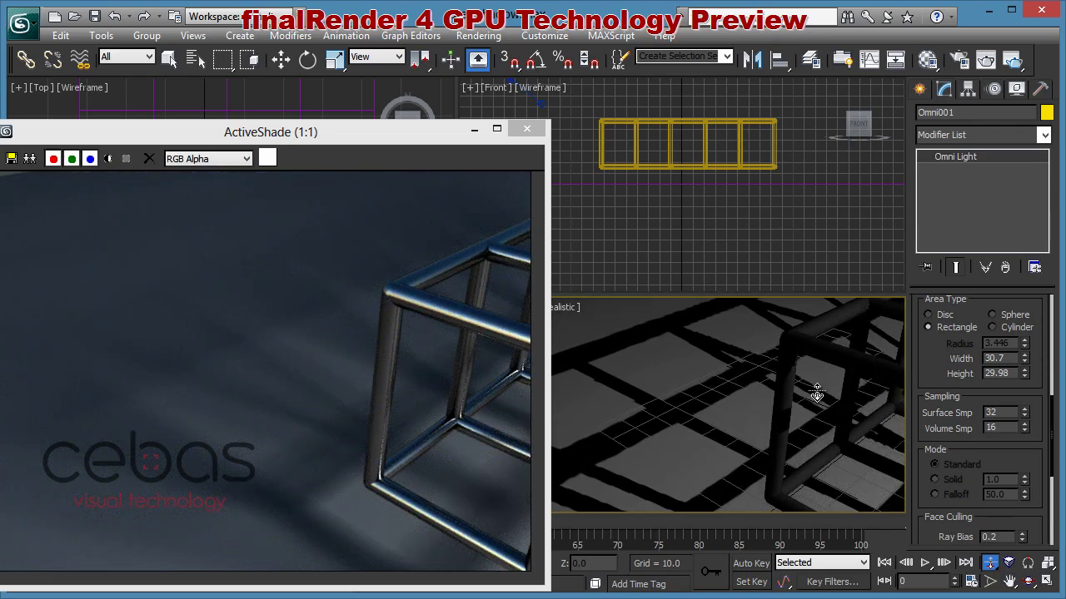
{"action": "middle_click_drag", "start_coordinate": [821, 393], "coordinate": [759, 434], "text": "alt"}
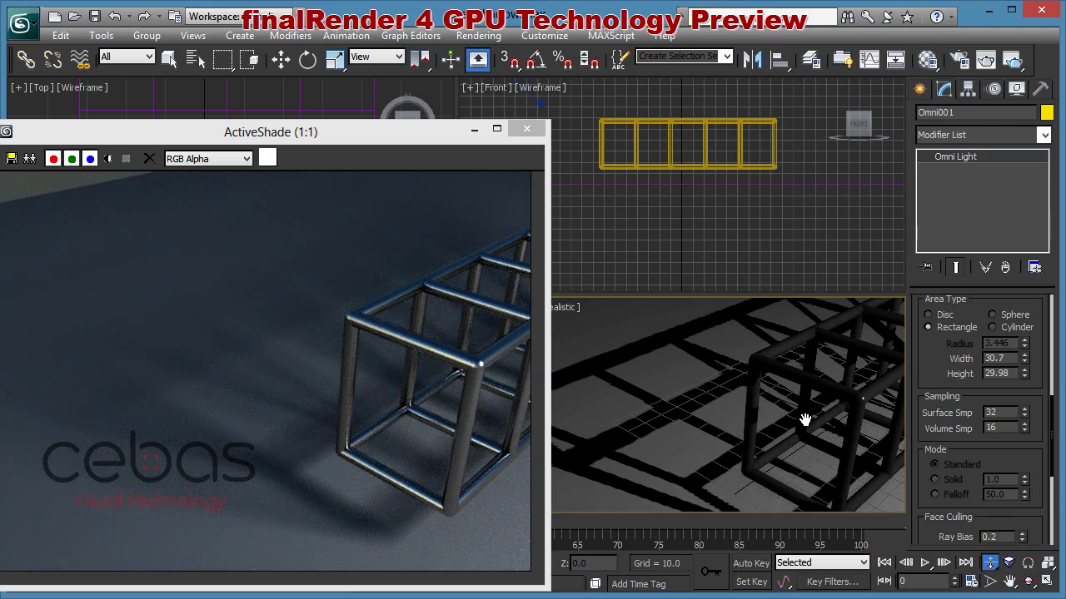
- Resize the area-shadow rectangle to 12.583 wide by 38.374 high
{"action": "left_click_drag", "start_coordinate": [1024, 366], "coordinate": [1028, 429]}
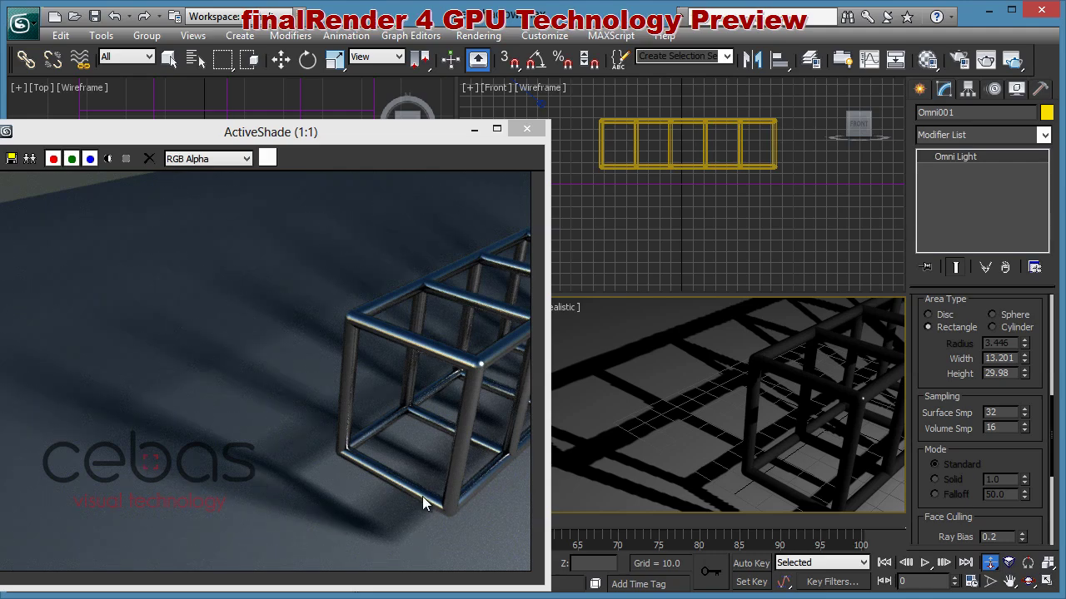
{"action": "left_click_drag", "start_coordinate": [1026, 361], "coordinate": [1014, 408]}
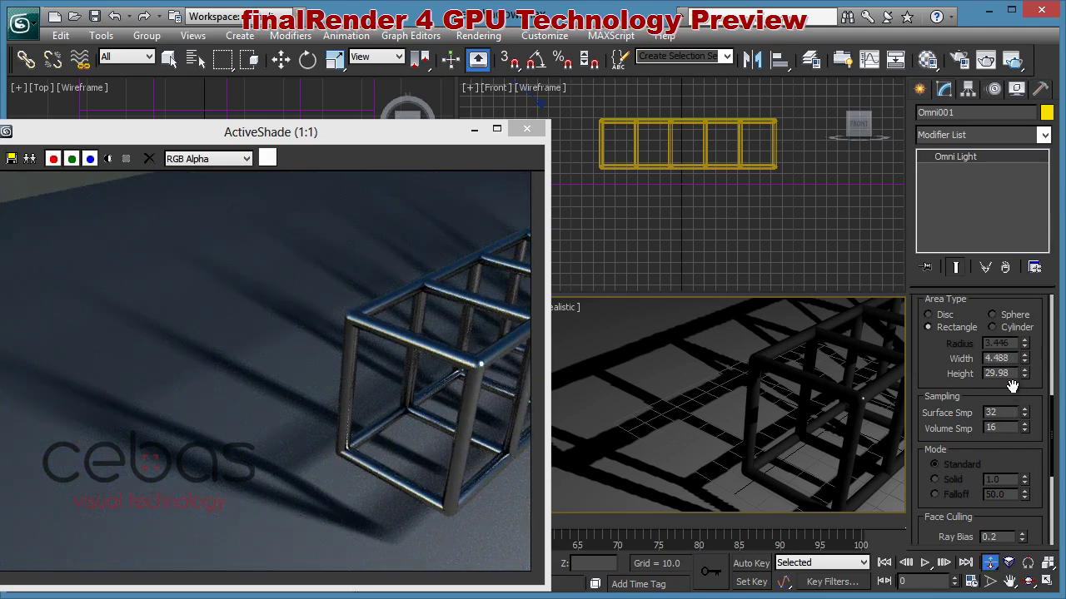
{"action": "left_click_drag", "start_coordinate": [1025, 362], "coordinate": [1027, 338]}
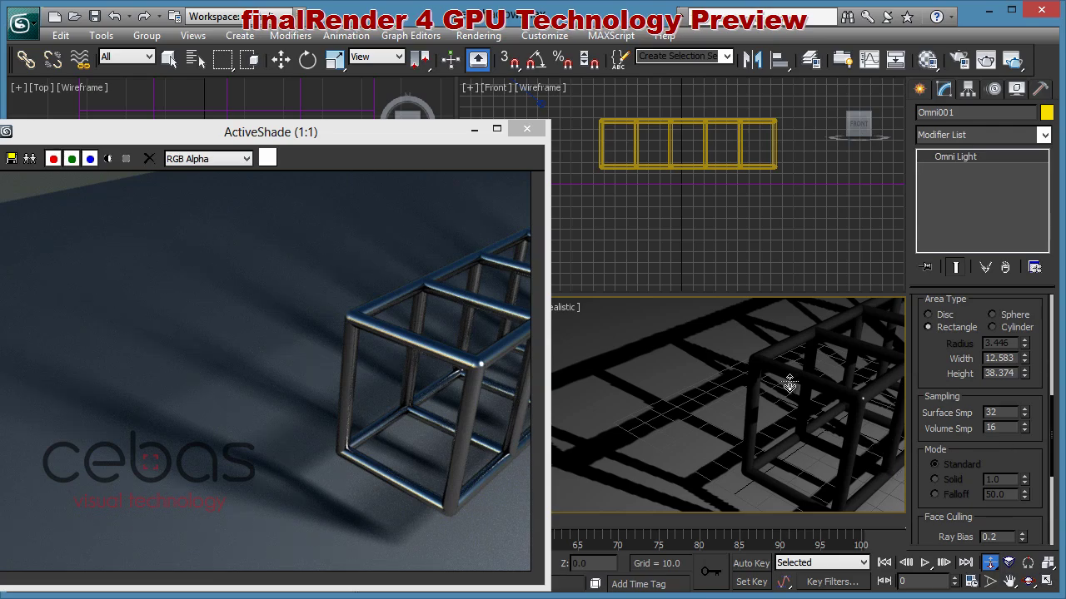
{"action": "middle_click_drag", "start_coordinate": [791, 383], "coordinate": [760, 468], "text": "alt"}
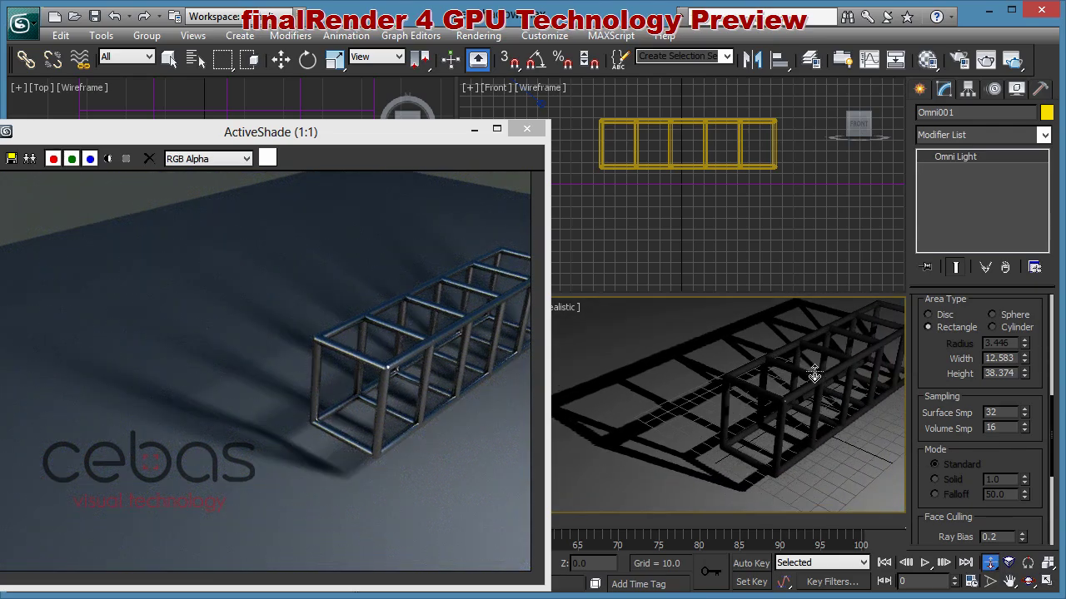
{"action": "middle_click_drag", "start_coordinate": [794, 394], "coordinate": [849, 396], "text": "alt"}
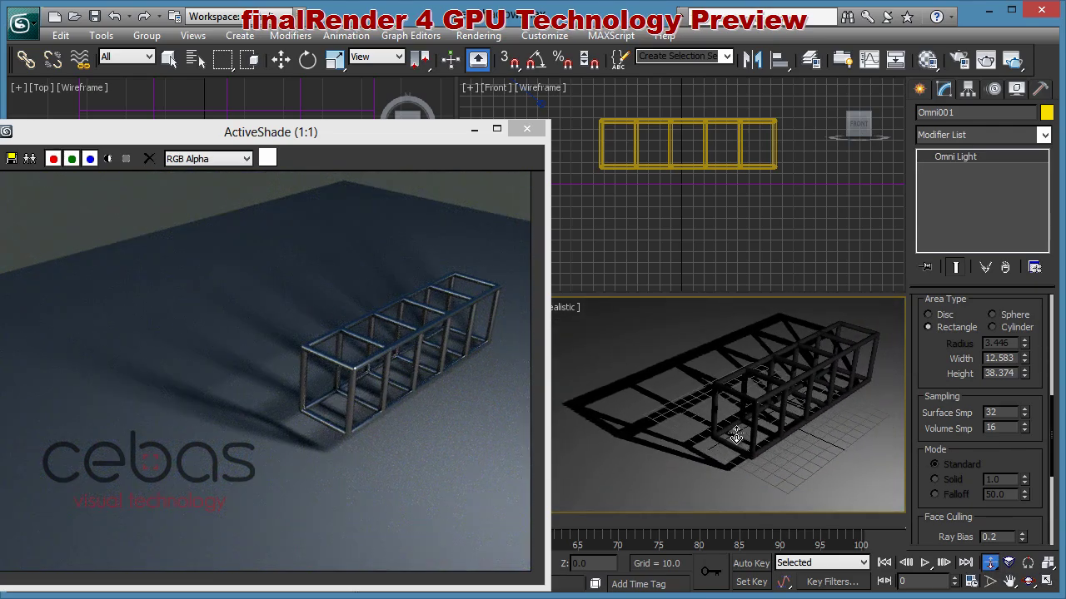
- Orbit the Perspective view to show the 12.583 × 38.374 rectangular light beside the frame
{"action": "left_click", "coordinate": [1009, 581]}
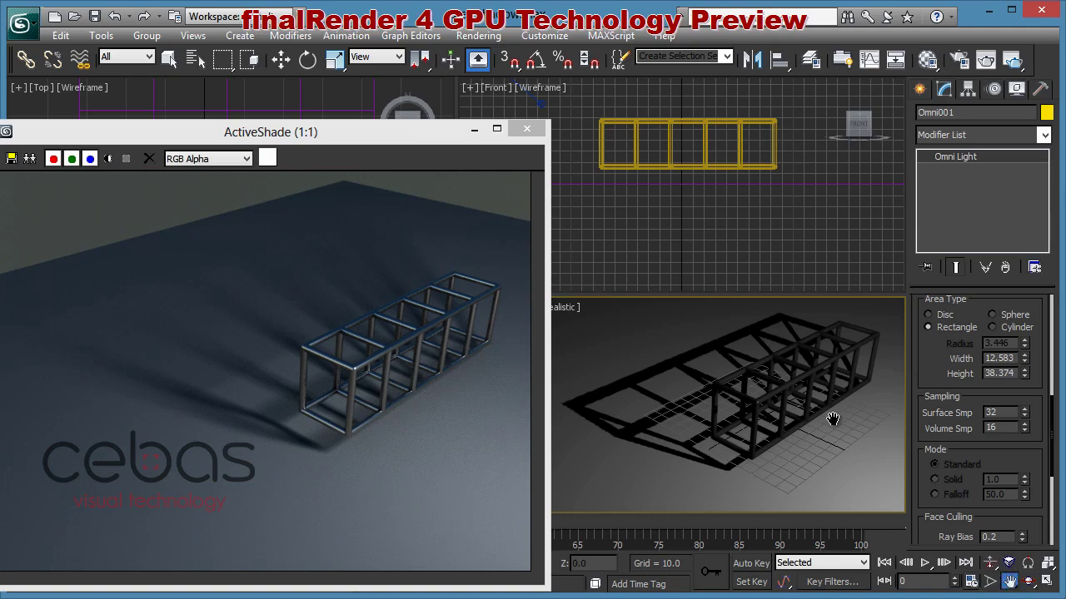
{"action": "left_click_drag", "start_coordinate": [832, 423], "coordinate": [738, 428]}
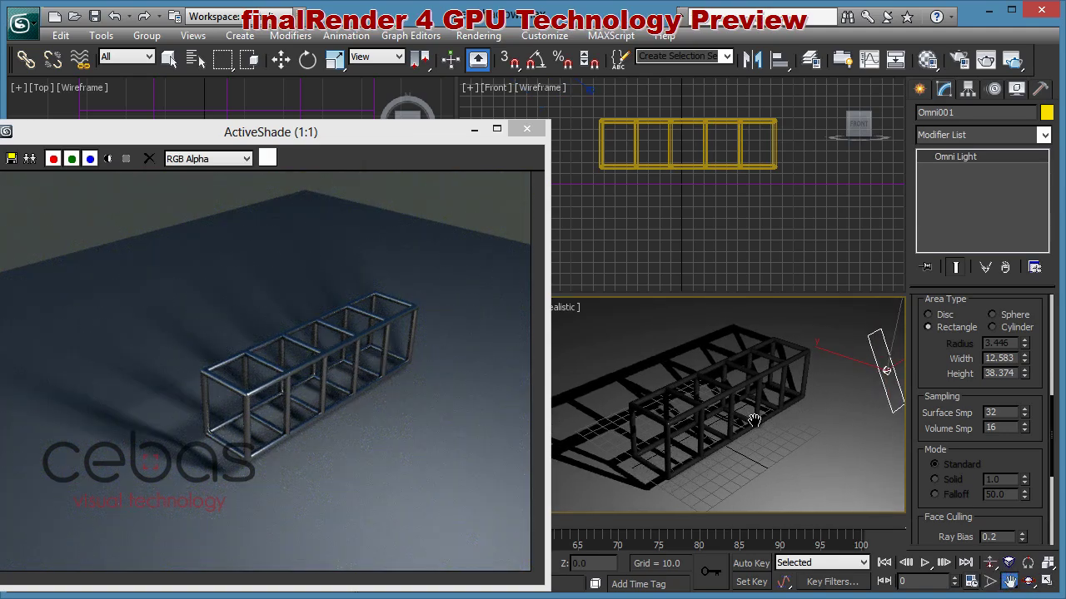